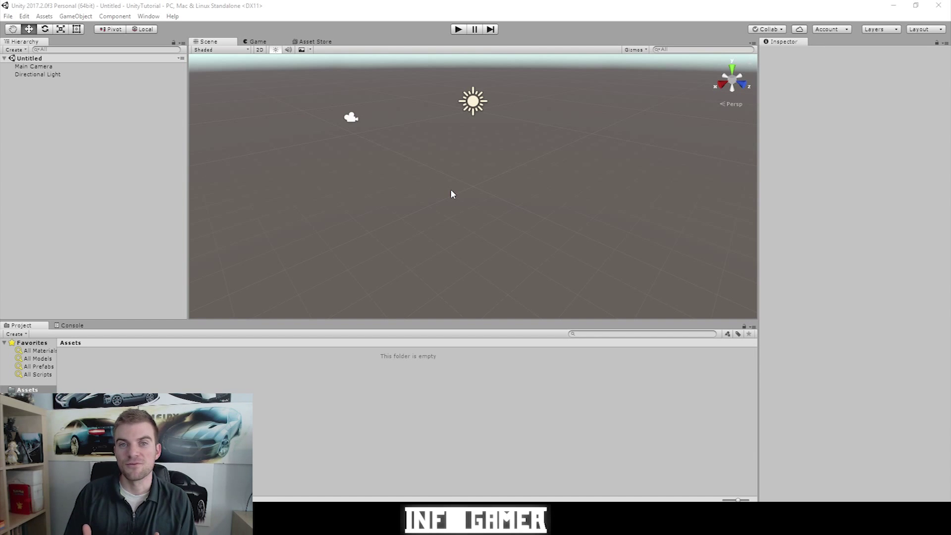
# Preview the 2 by 3 and 4 Split editor window layouts
pyautogui.click(451, 190)
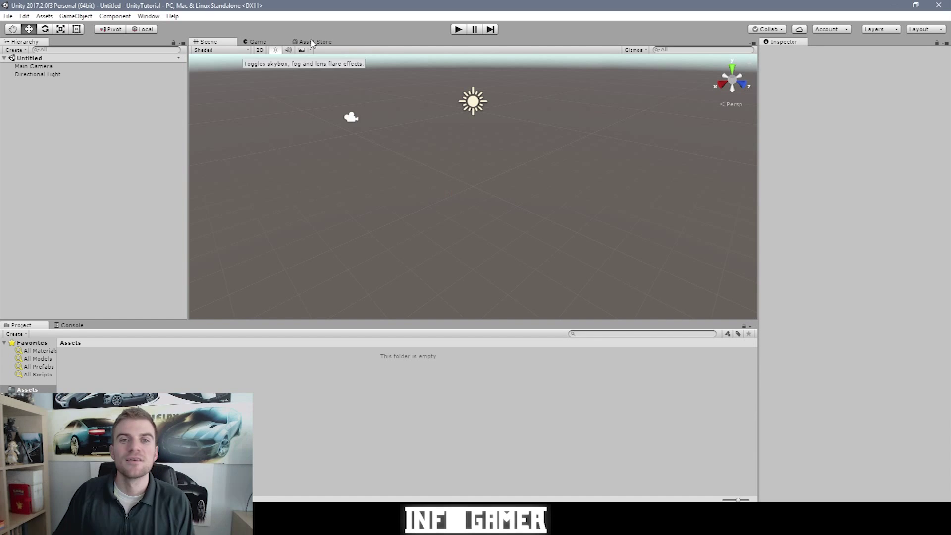
pyautogui.click(153, 17)
pyautogui.moveTo(100, 55)
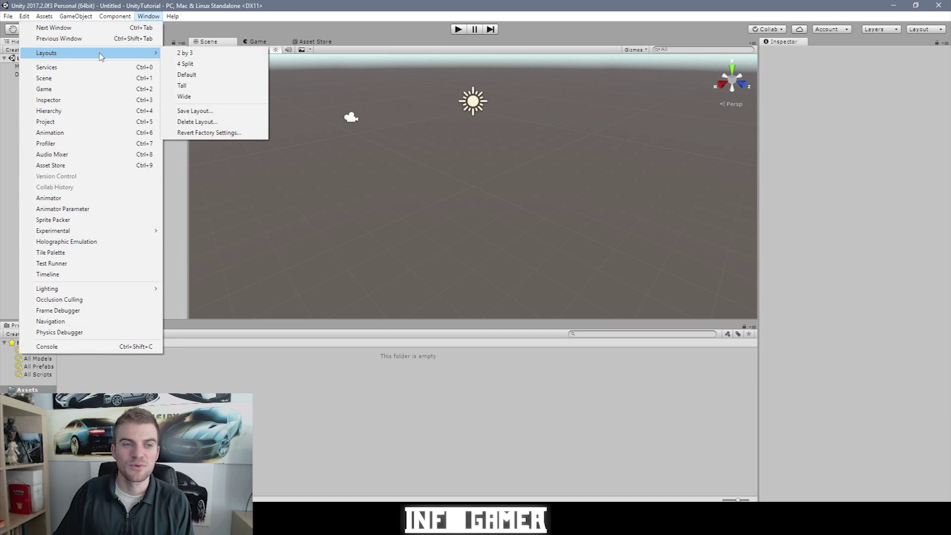
pyautogui.click(236, 55)
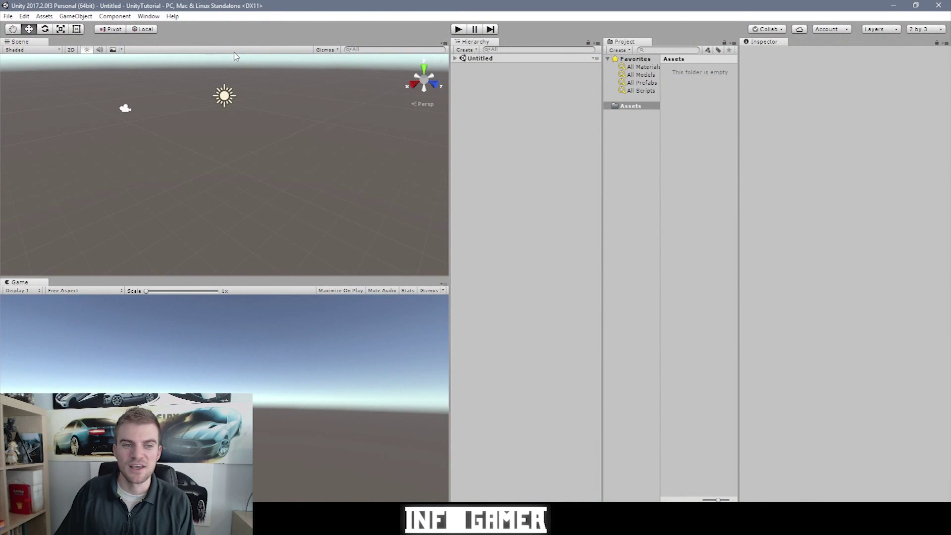
pyautogui.click(148, 15)
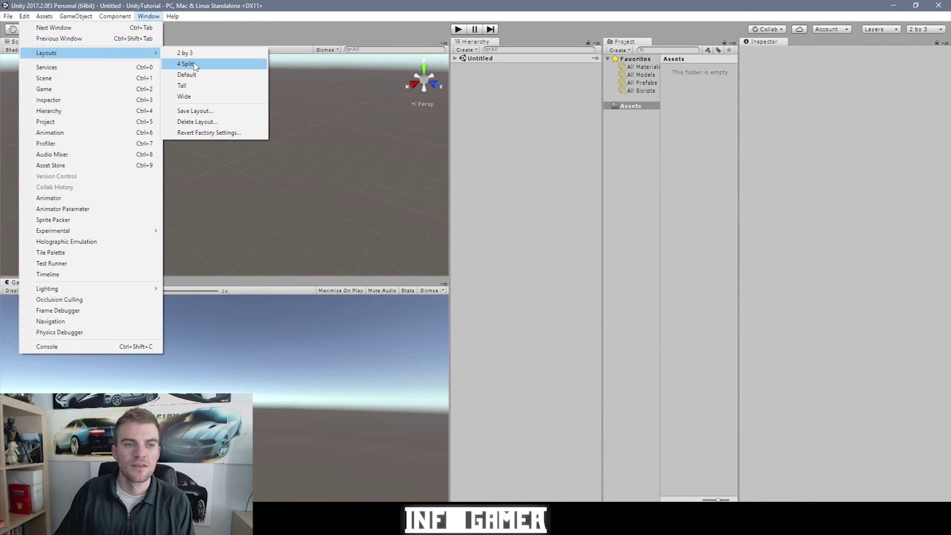
pyautogui.click(195, 65)
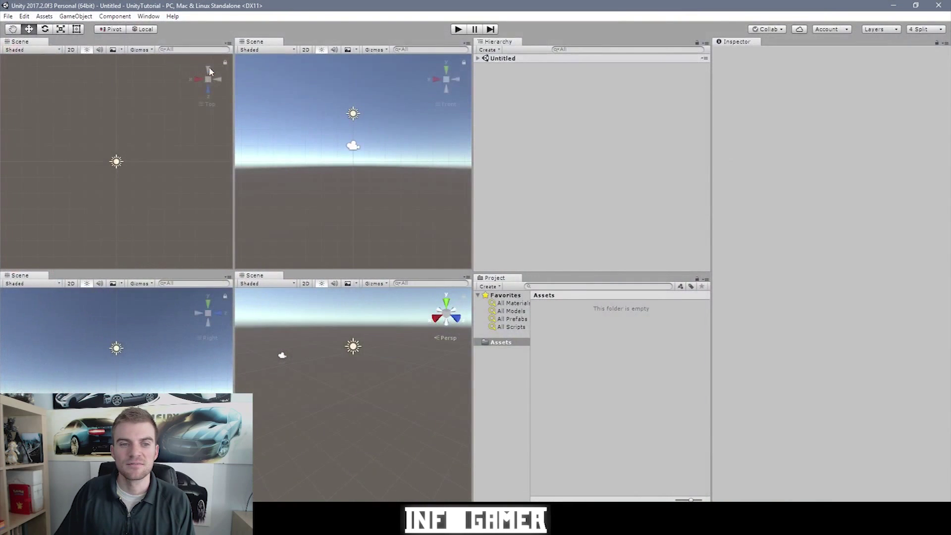
# Switch the editor to the Default window layout and preview the Tall layout
pyautogui.click(148, 16)
pyautogui.moveTo(102, 53)
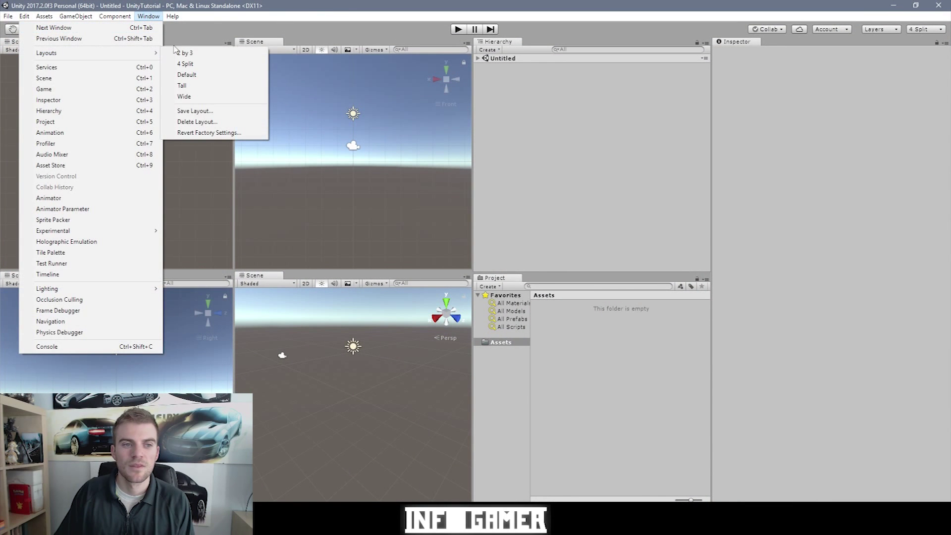
pyautogui.click(203, 75)
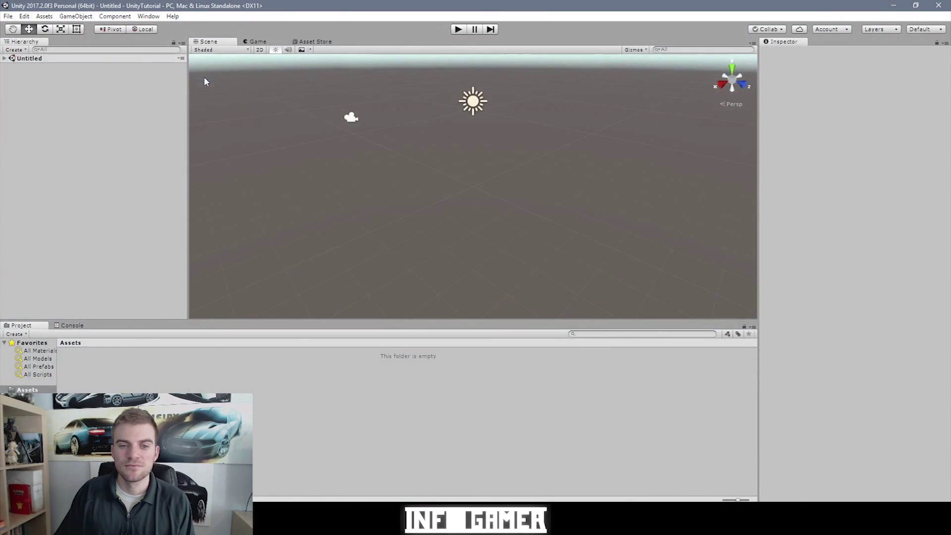
pyautogui.click(148, 15)
pyautogui.moveTo(124, 53)
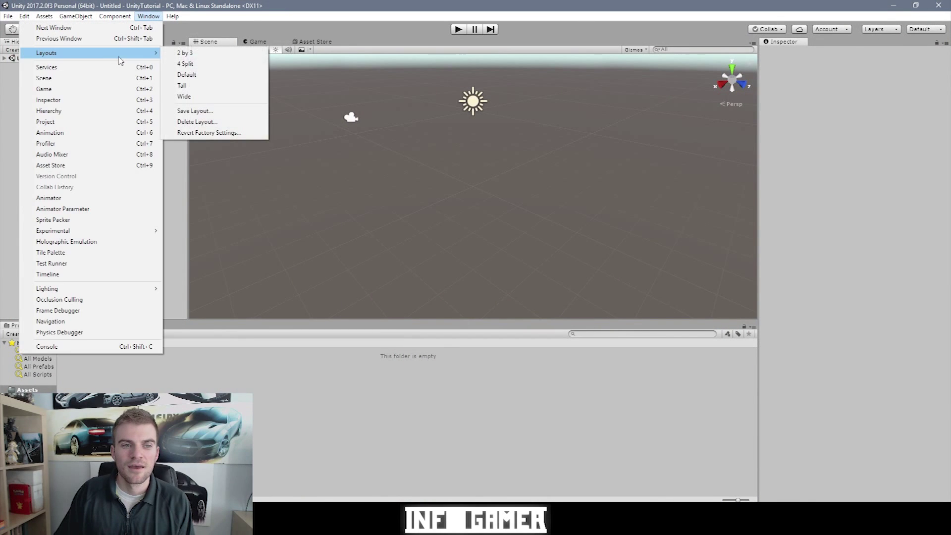
pyautogui.click(216, 87)
# Preview the Wide editor window layout
pyautogui.click(148, 16)
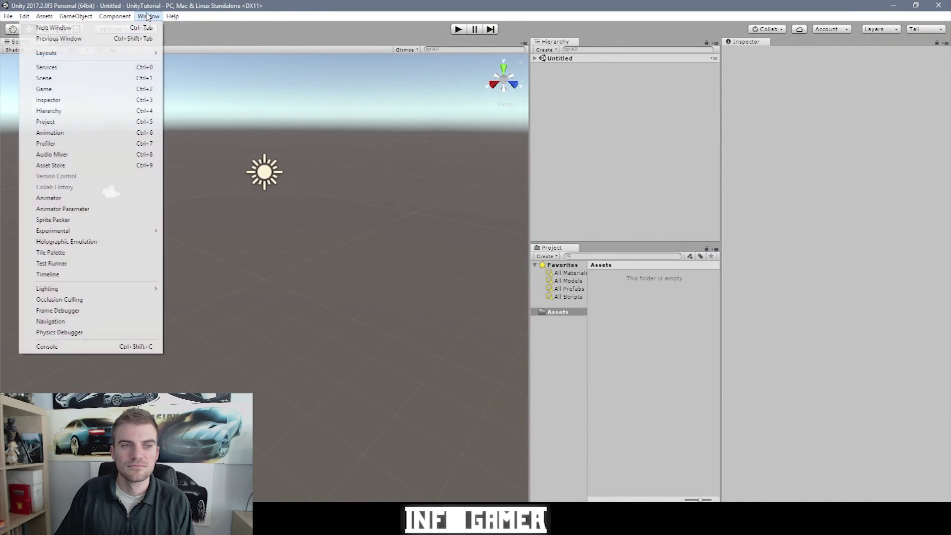
pyautogui.moveTo(124, 54)
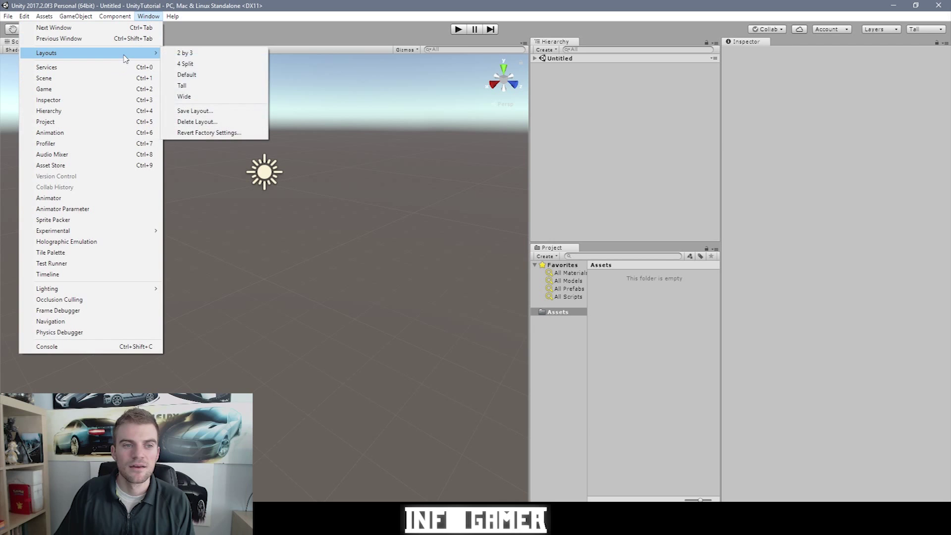
pyautogui.click(219, 101)
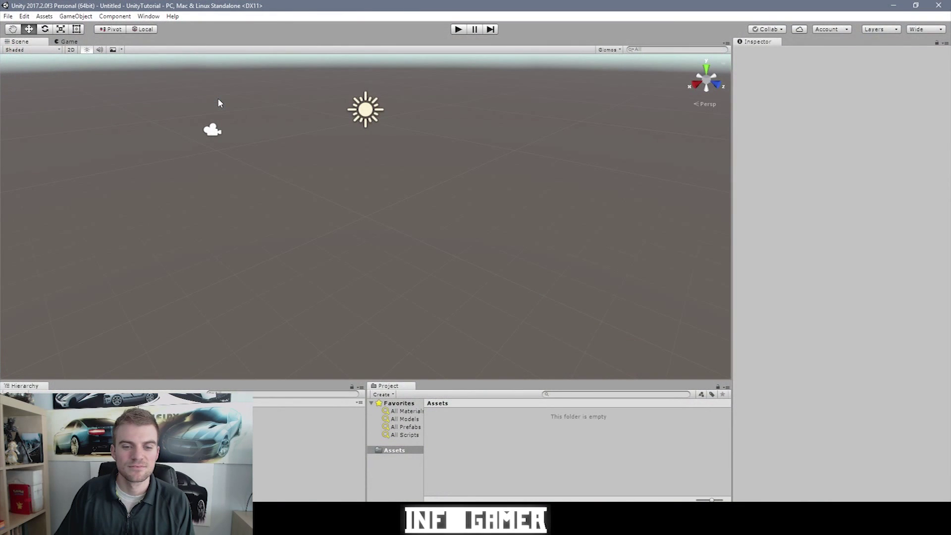
# Apply the 2 by 3 window layout to the editor
pyautogui.click(148, 16)
pyautogui.moveTo(124, 53)
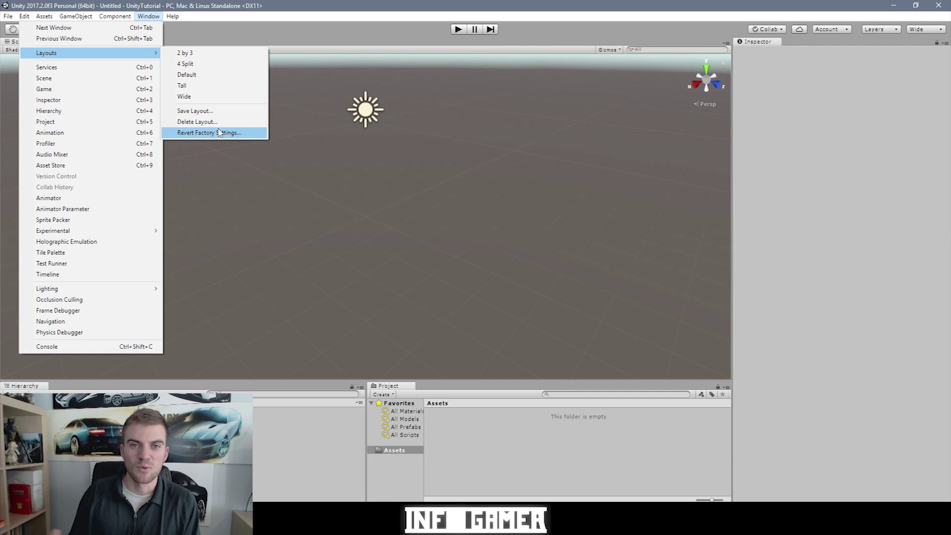
pyautogui.click(217, 59)
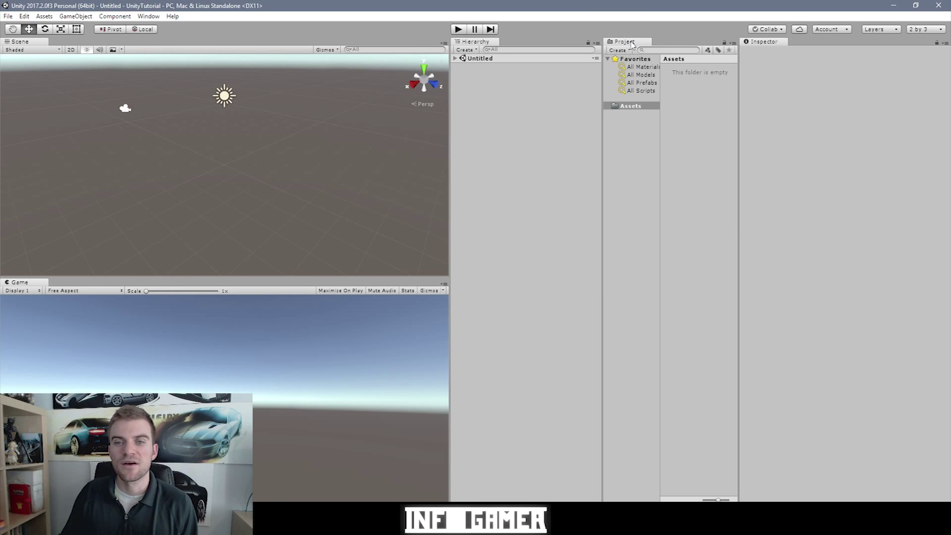
# Dock the Project panel beneath the Hierarchy and widen the Scene and Game views to about 70% of the window
pyautogui.moveTo(632, 44); pyautogui.dragTo(492, 398)
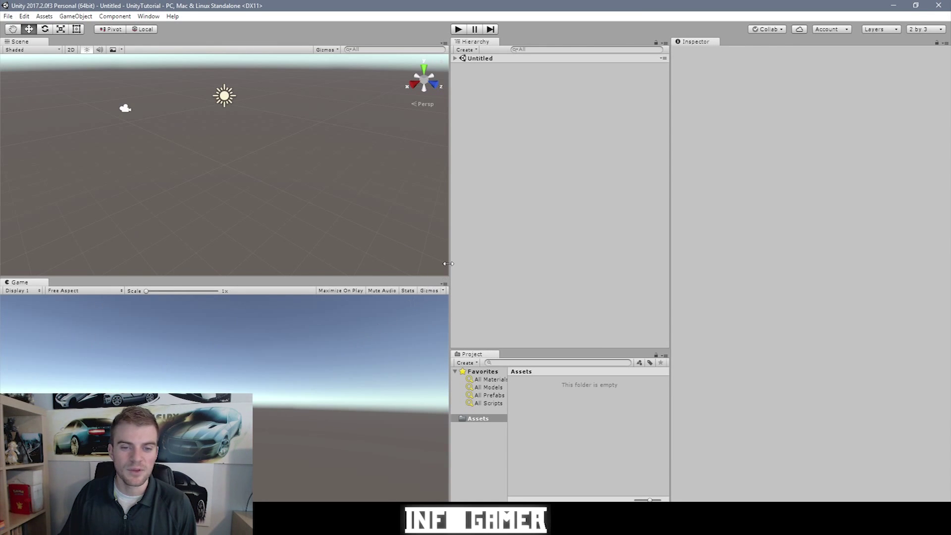
pyautogui.moveTo(448, 263); pyautogui.dragTo(677, 249)
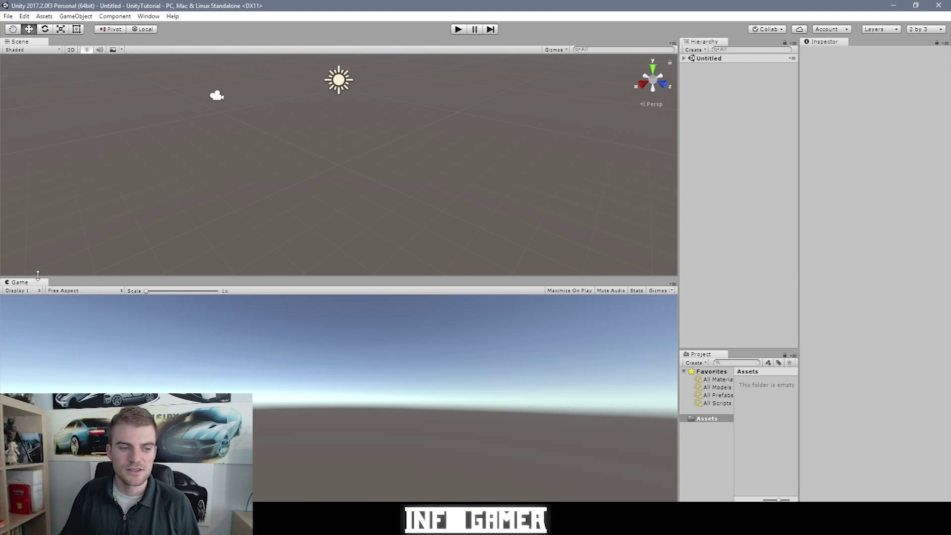
# Dock the Game view beside the Scene view and return it to its place beneath the Scene
pyautogui.moveTo(22, 283); pyautogui.dragTo(491, 184)
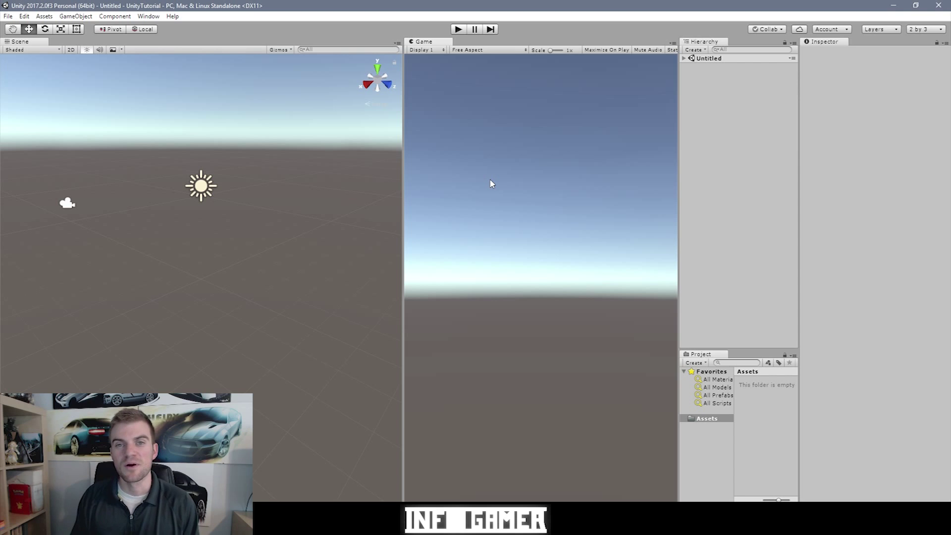
pyautogui.moveTo(423, 41); pyautogui.dragTo(198, 347)
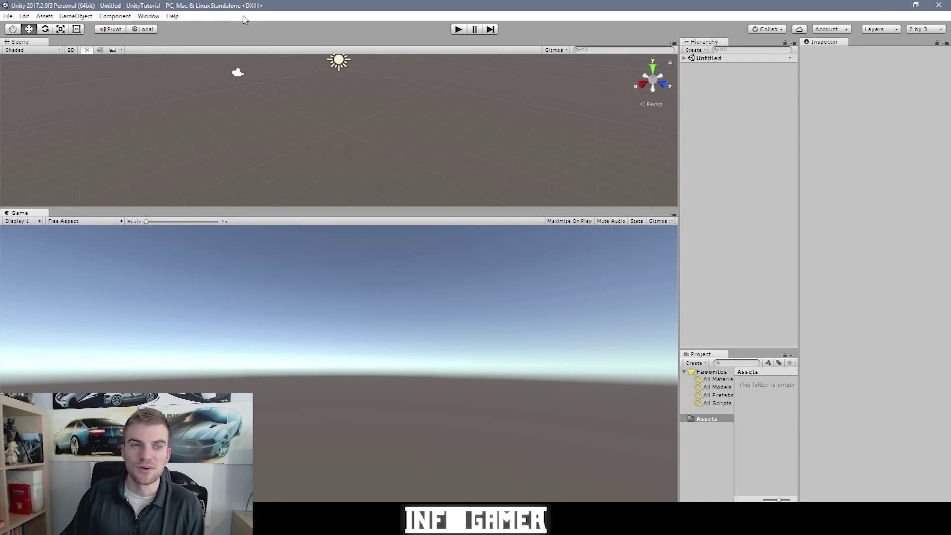
# Open the Console window and dock it as a tab next to the Game view
pyautogui.click(147, 17)
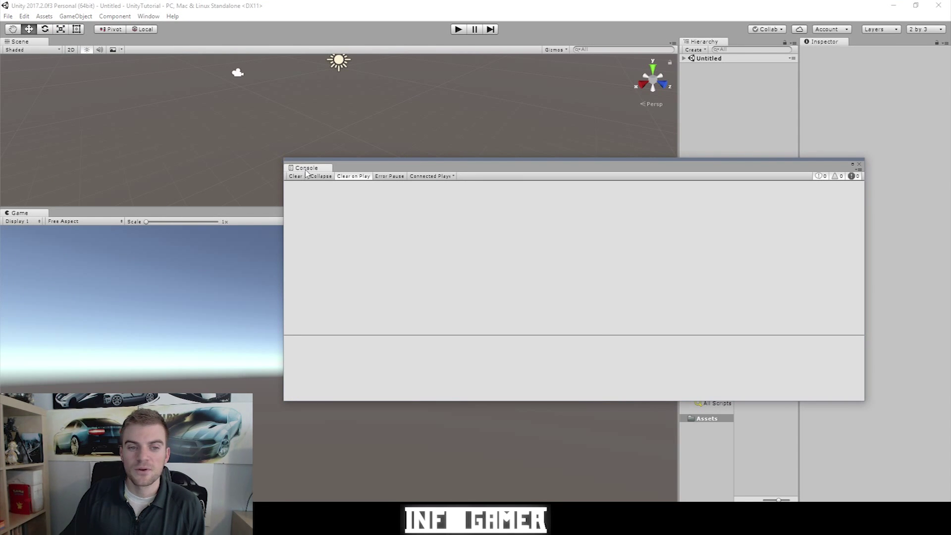
pyautogui.moveTo(306, 172); pyautogui.dragTo(77, 223)
pyautogui.moveTo(84, 213)
pyautogui.mouseDown()
pyautogui.moveTo(349, 180)
pyautogui.moveTo(180, 220)
pyautogui.moveTo(77, 217)
pyautogui.moveTo(99, 210)
pyautogui.mouseUp()
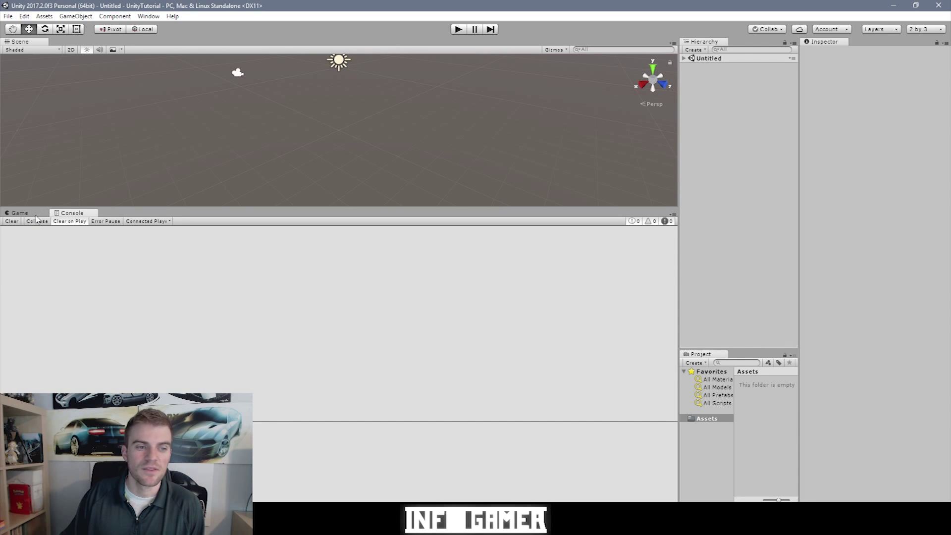
# Compare the Game and Console views by switching between them, leaving the Console displayed
pyautogui.click(15, 213)
pyautogui.click(74, 213)
pyautogui.click(16, 213)
pyautogui.click(73, 213)
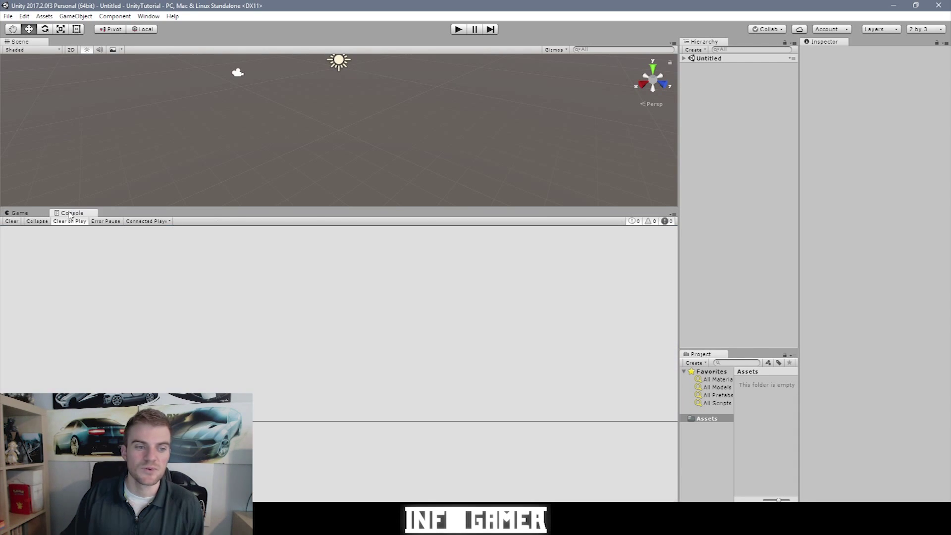
pyautogui.click(20, 213)
pyautogui.click(74, 213)
pyautogui.click(28, 214)
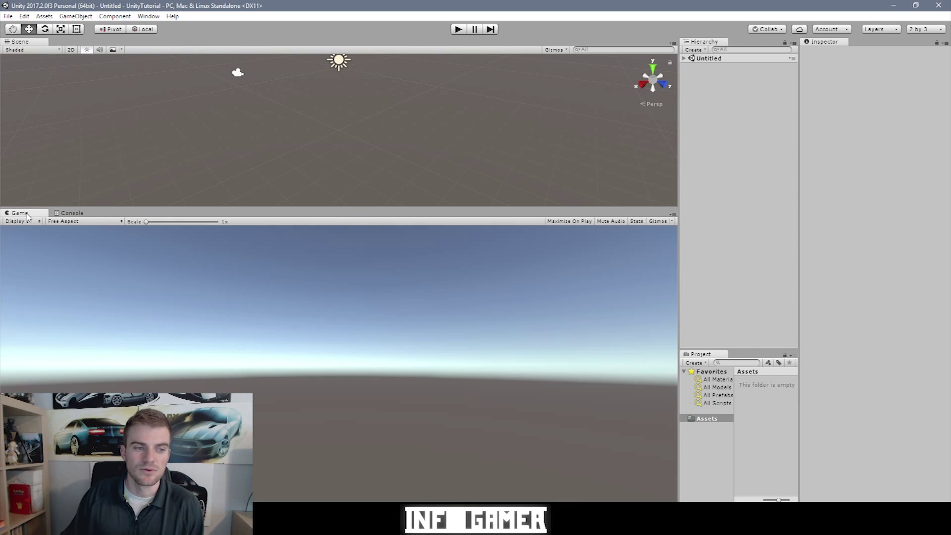
pyautogui.click(67, 213)
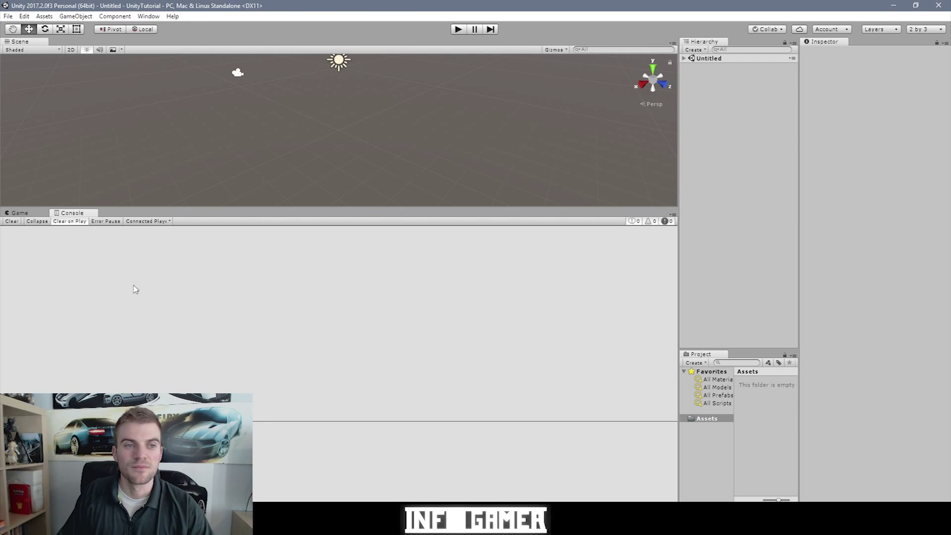
# Open the Animation window, dock it side by side with the Console beneath the Scene, and widen it
pyautogui.click(153, 17)
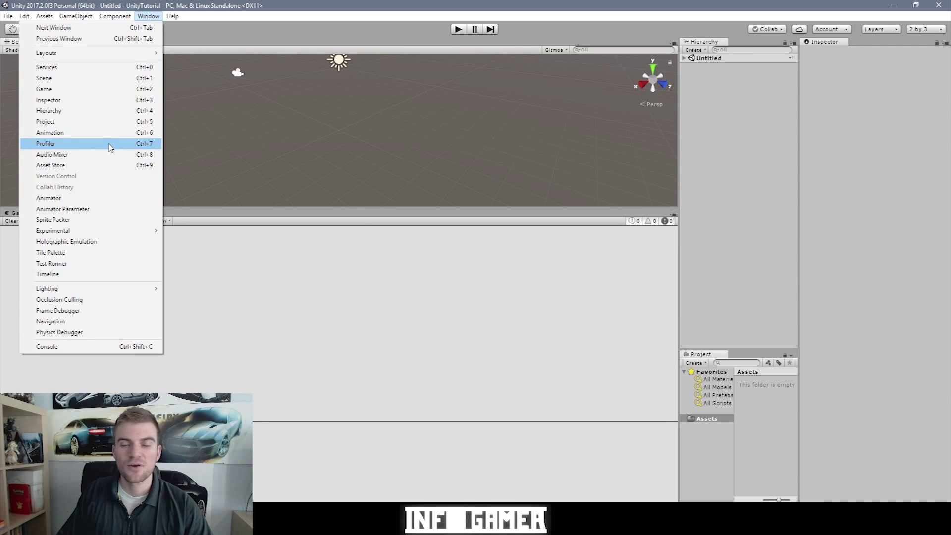
pyautogui.click(61, 134)
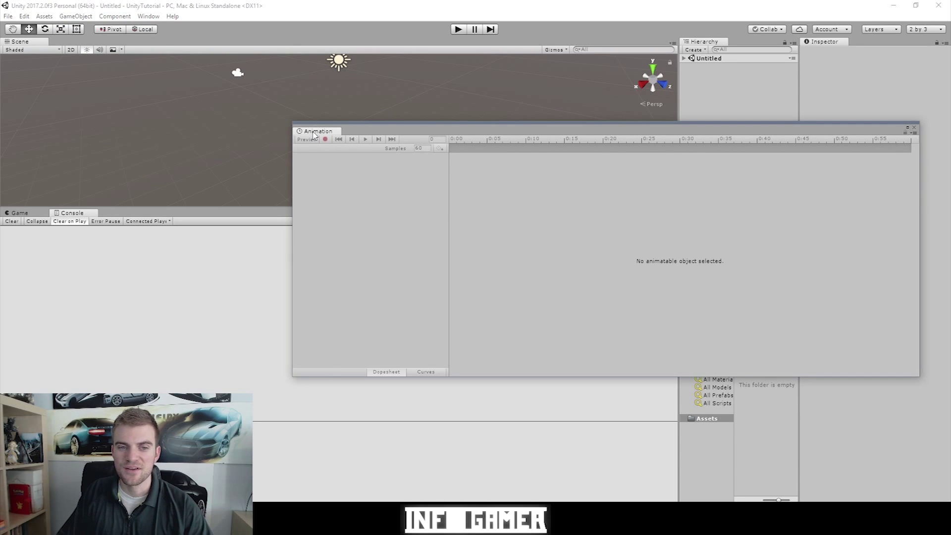
pyautogui.moveTo(313, 134); pyautogui.dragTo(85, 46)
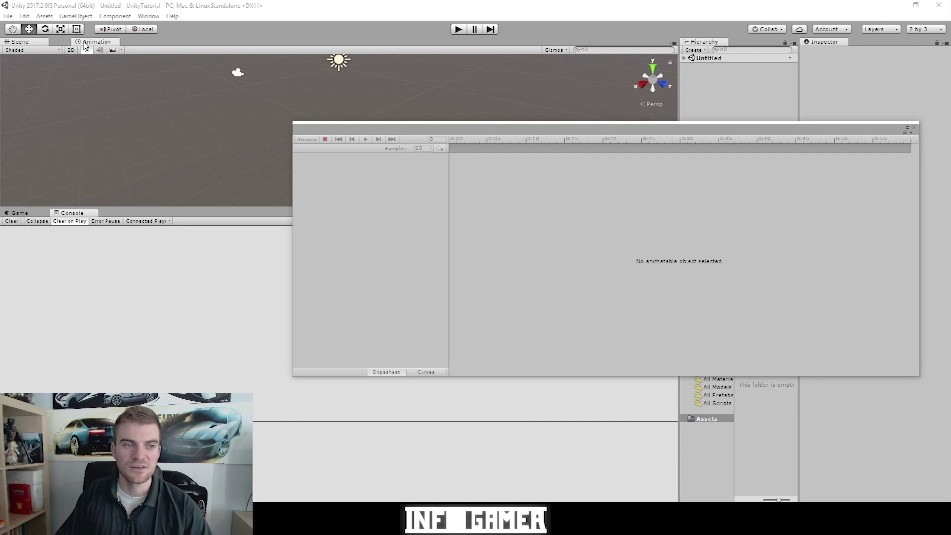
pyautogui.moveTo(86, 45); pyautogui.dragTo(601, 413)
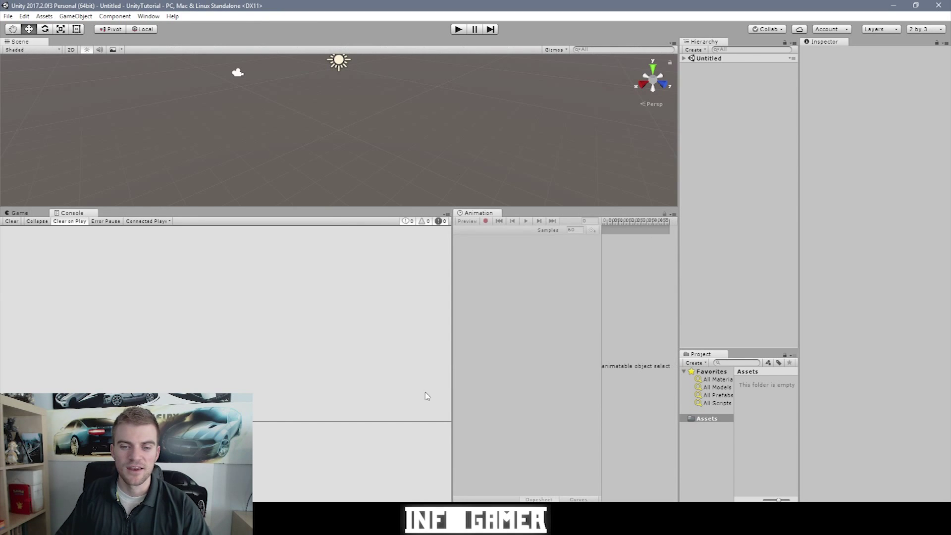
pyautogui.moveTo(450, 361); pyautogui.dragTo(321, 355)
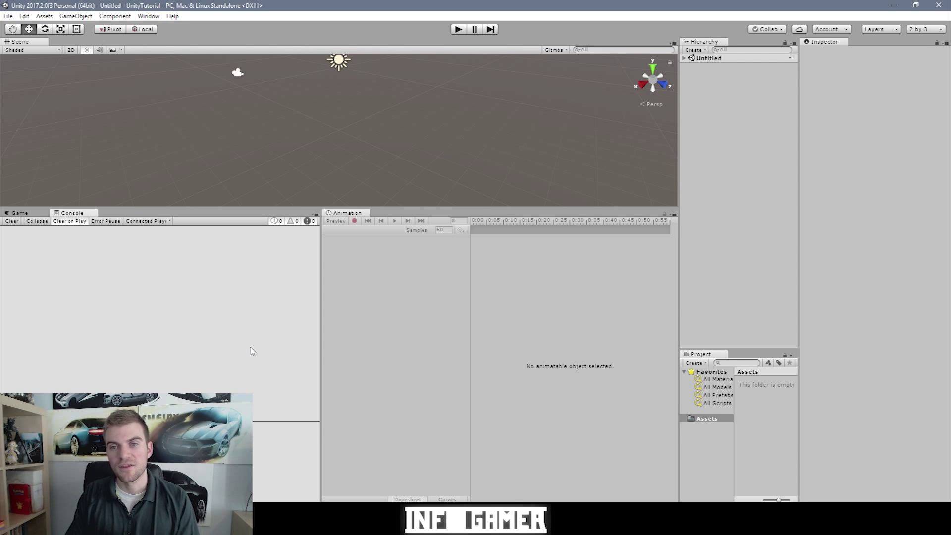
# Close the docked Animation panel beside the Console
pyautogui.rightClick(357, 213)
pyautogui.click(383, 231)
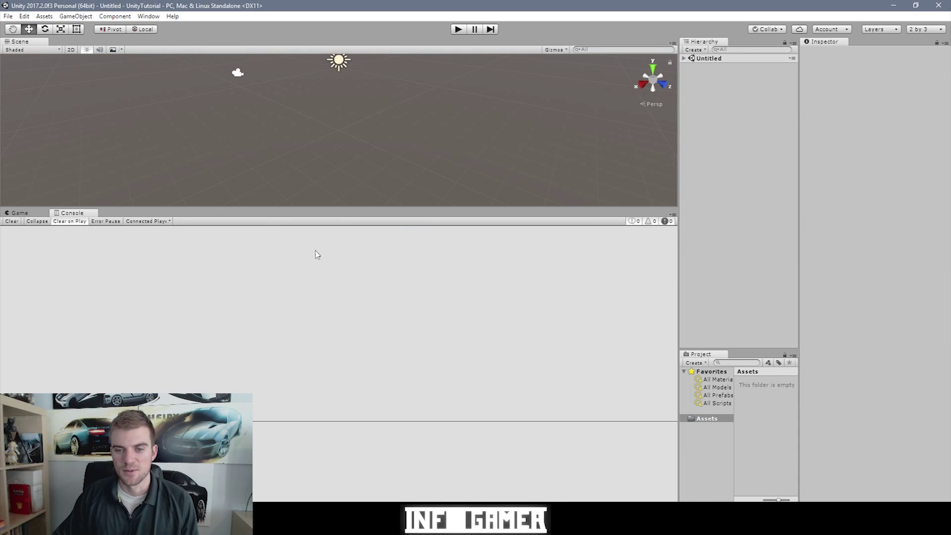